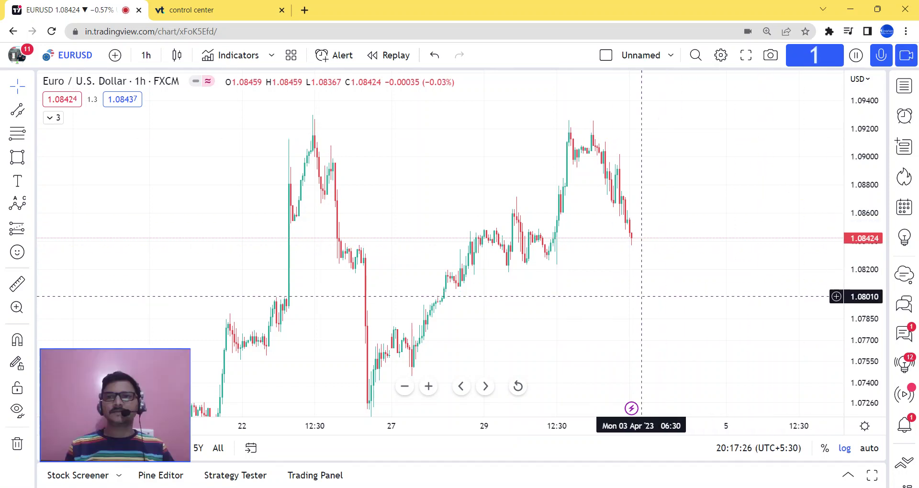
Change EURUSD from 1h to 4h candles and frame February through early April
drag(615, 303, 644, 255)
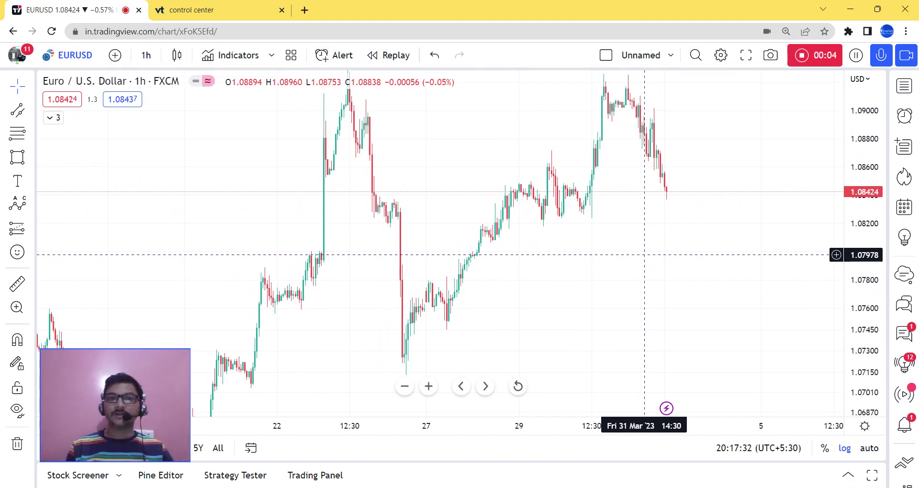
drag(673, 199, 616, 272)
drag(573, 293, 632, 220)
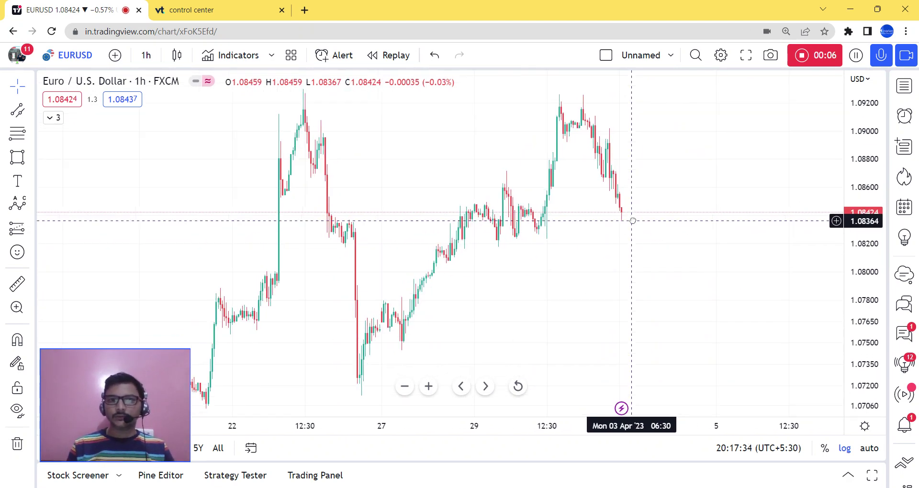
click(146, 55)
click(180, 312)
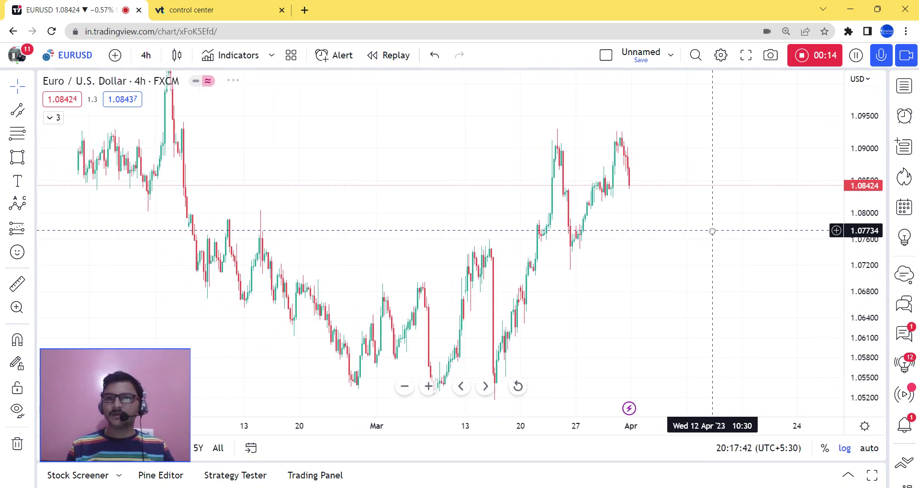
scroll(706, 271, down, 2)
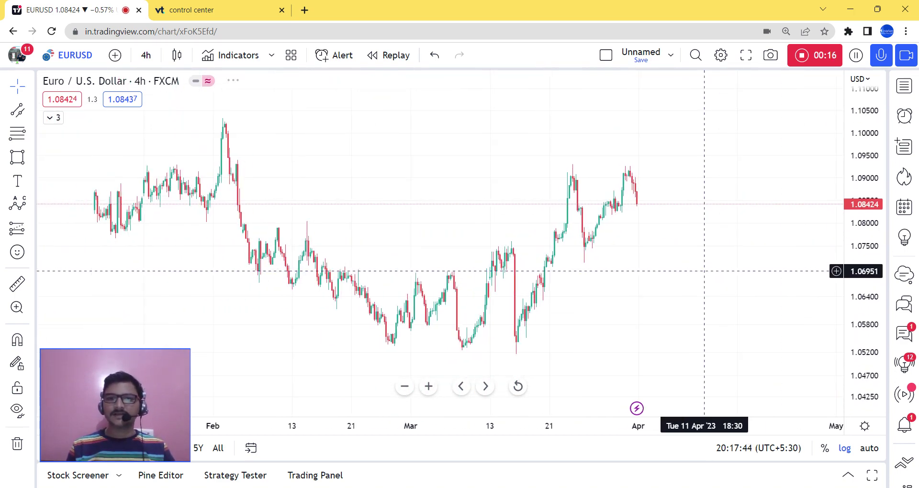
scroll(628, 252, right, 3)
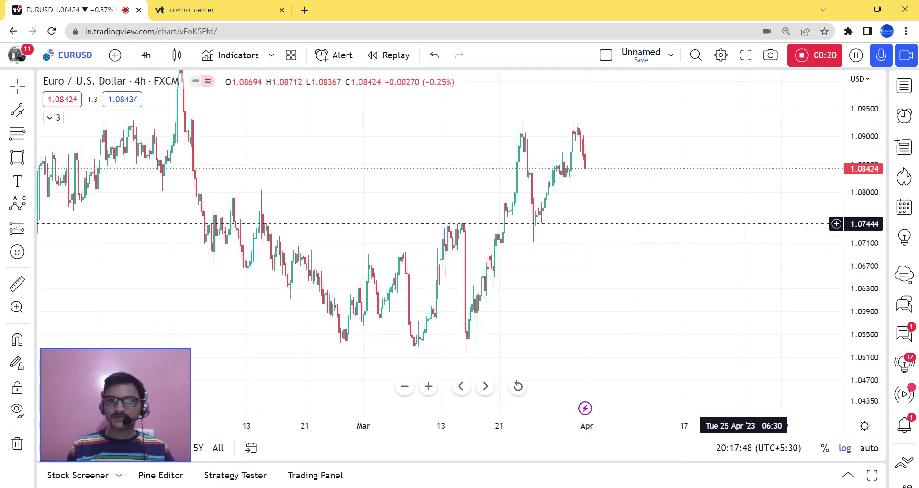
scroll(743, 223, right, 3)
scroll(744, 223, right, 5)
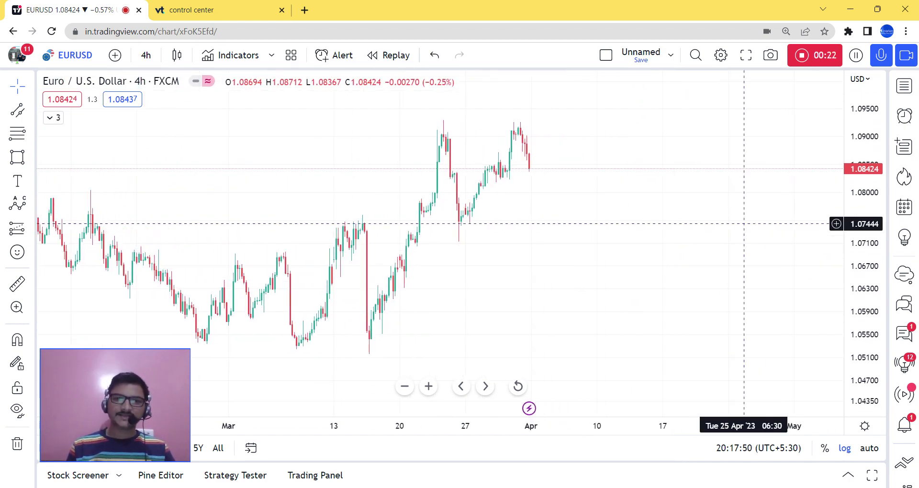
scroll(495, 265, left, 10)
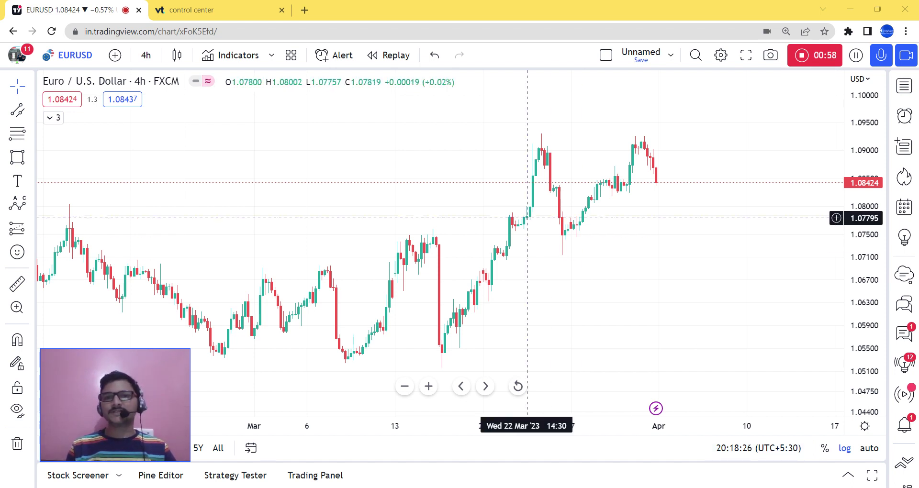
scroll(378, 161, right, 2)
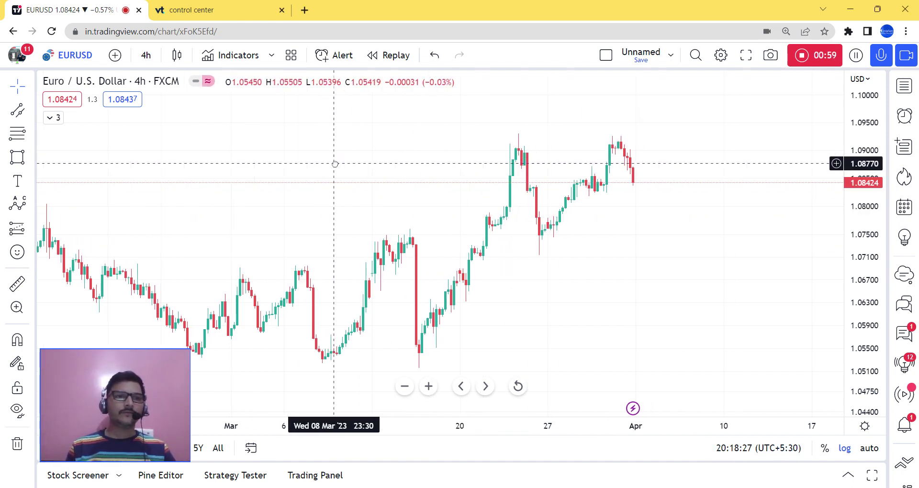
Draw a rising parallel channel enclosing the late-March rally
click(17, 111)
click(541, 259)
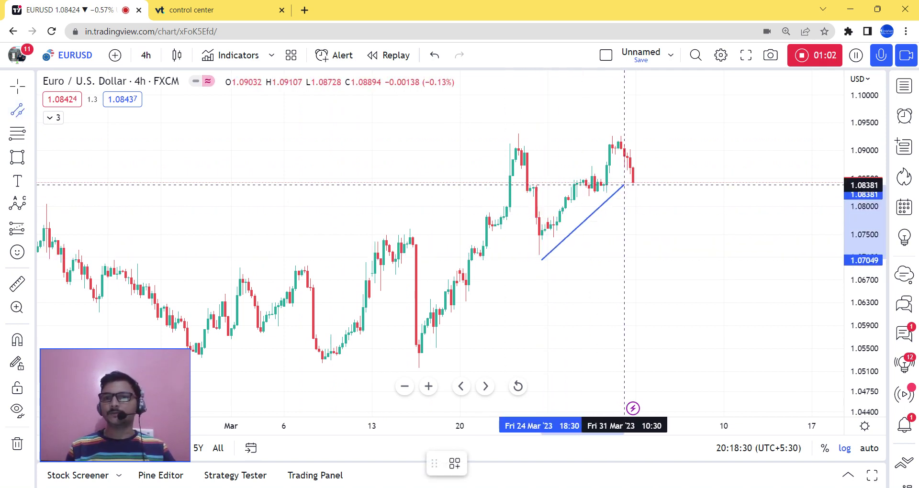
click(645, 152)
click(581, 172)
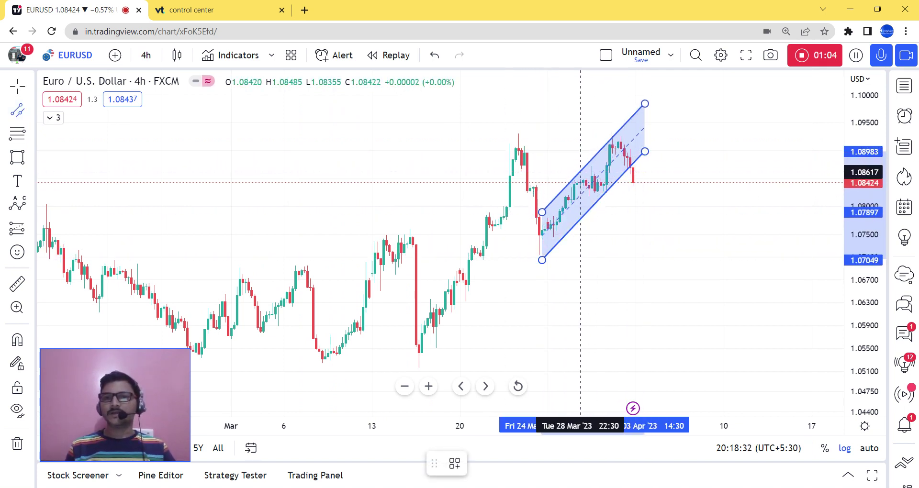
click(671, 219)
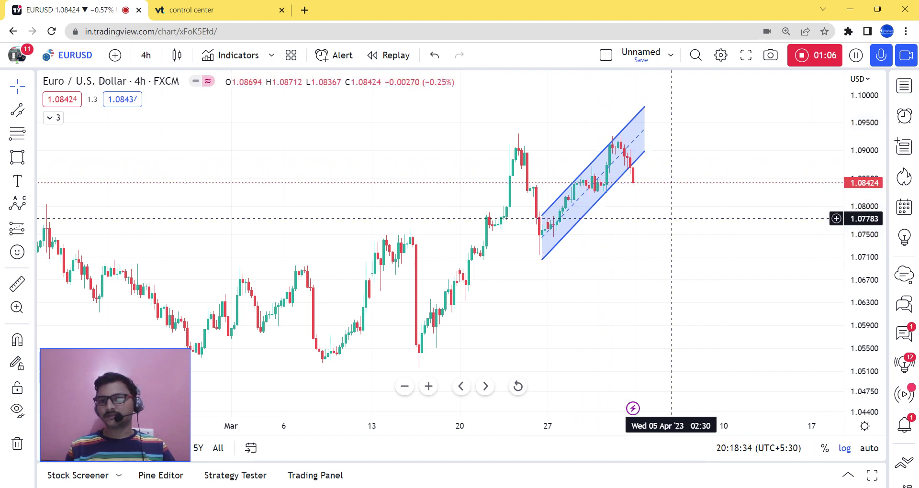
scroll(669, 175, up, 2)
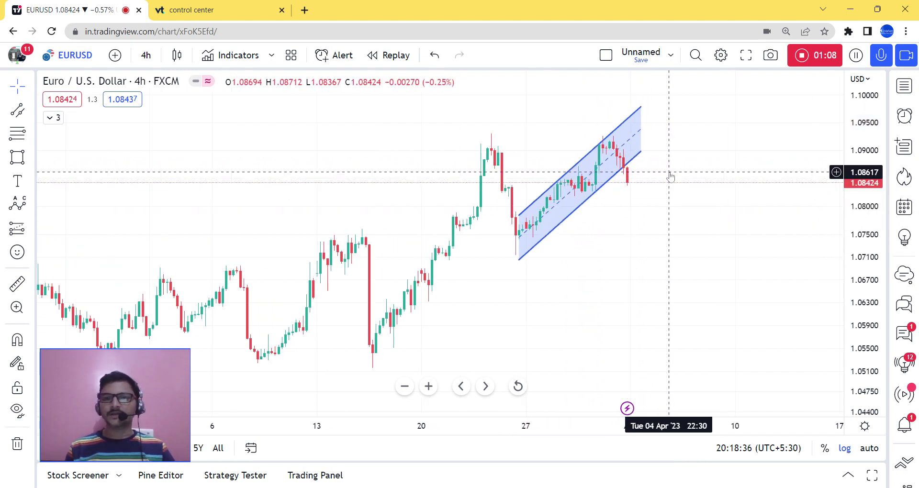
scroll(669, 176, down, 3)
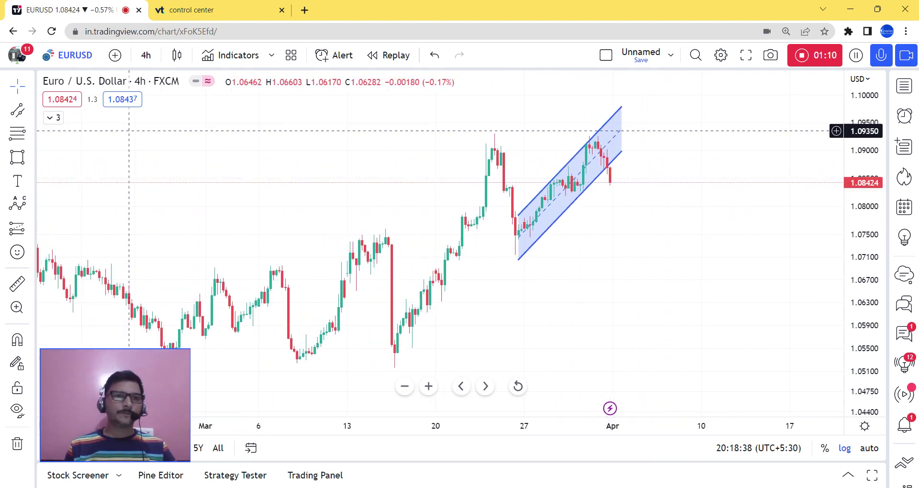
Draw a downward arrow from the channel's lower edge to about 1.0735
click(31, 109)
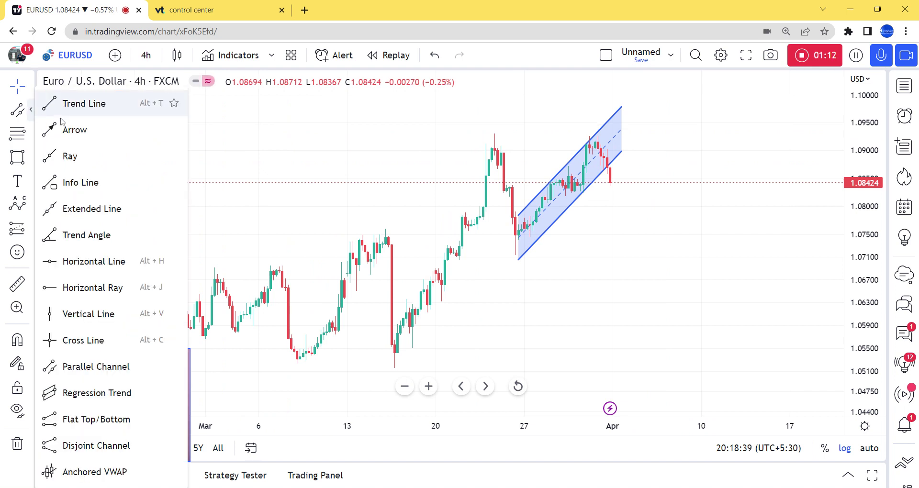
click(97, 135)
click(615, 166)
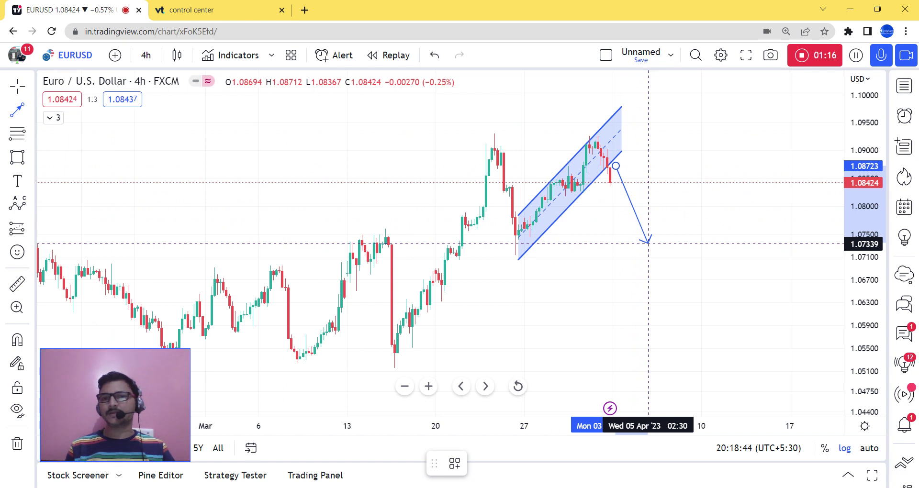
click(649, 243)
click(647, 289)
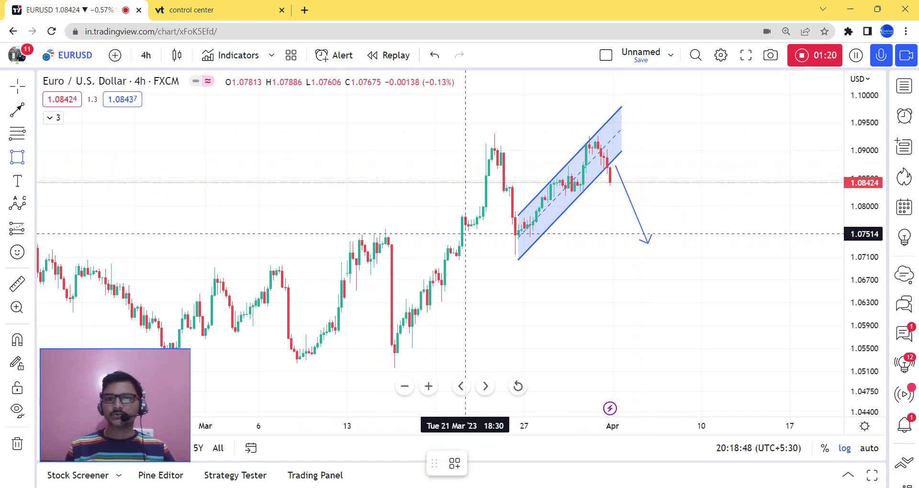
Draw a wide green zone around 1.071–1.075 below the channel, extending into mid-April
click(498, 236)
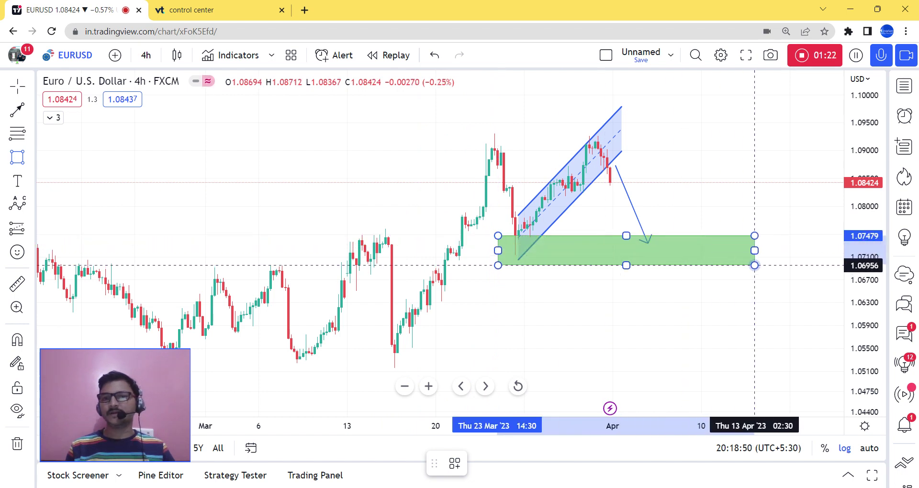
click(777, 256)
click(724, 203)
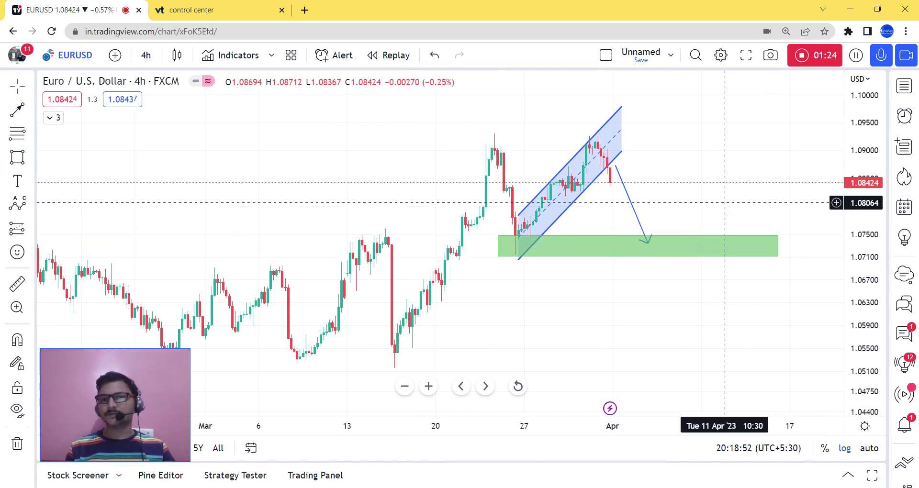
Zoom in and draw a thin green zone between 1.0825 and 1.0845
scroll(724, 203, up, 3)
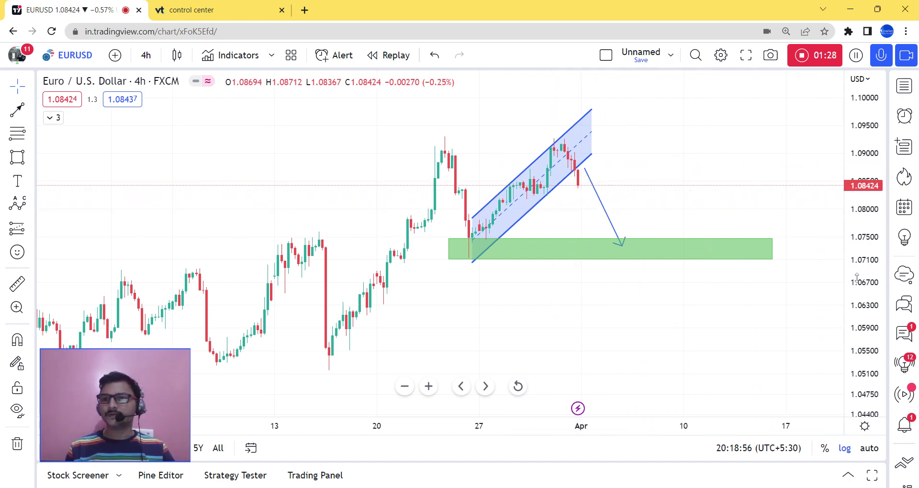
drag(846, 229, 846, 224)
scroll(674, 223, up, 4)
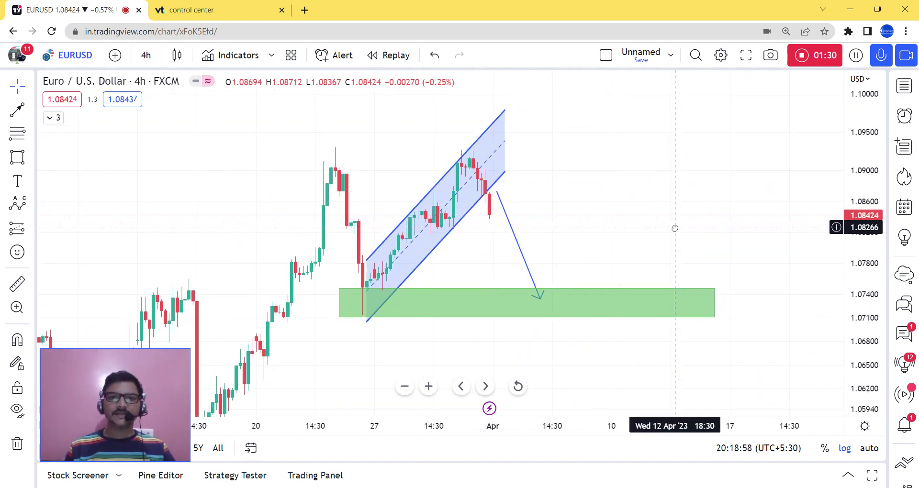
click(17, 157)
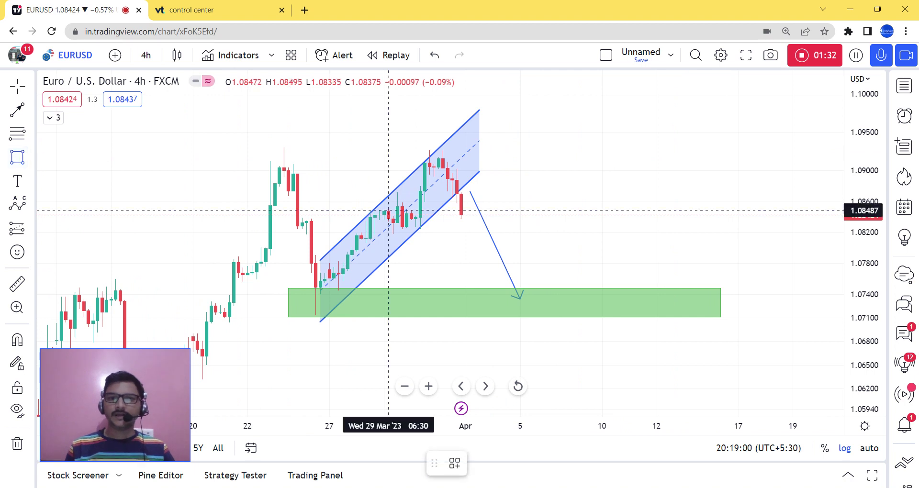
click(411, 213)
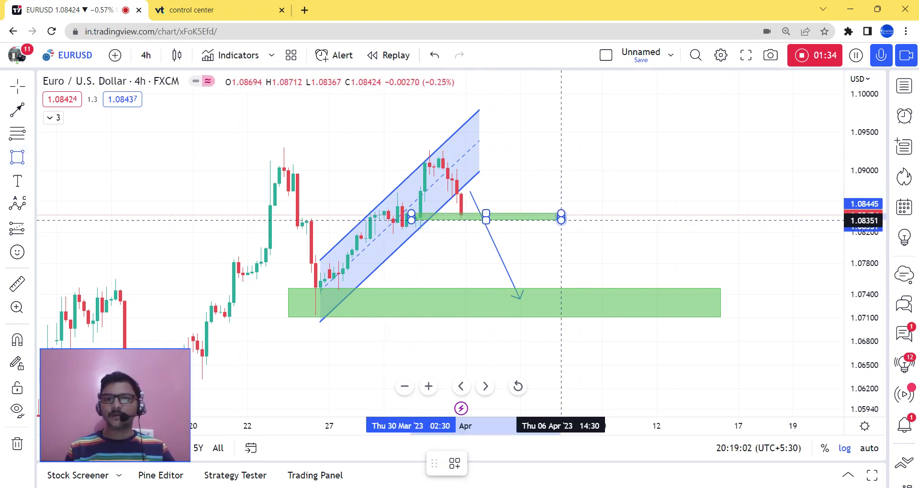
click(593, 228)
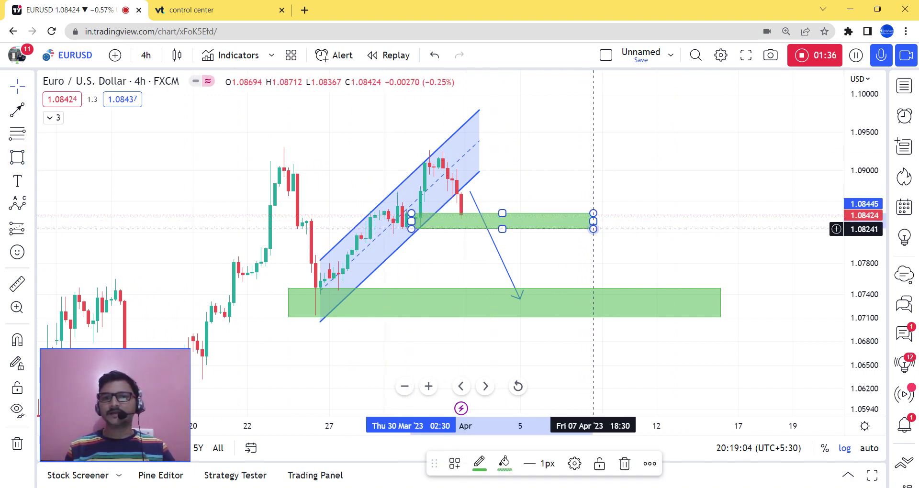
click(639, 209)
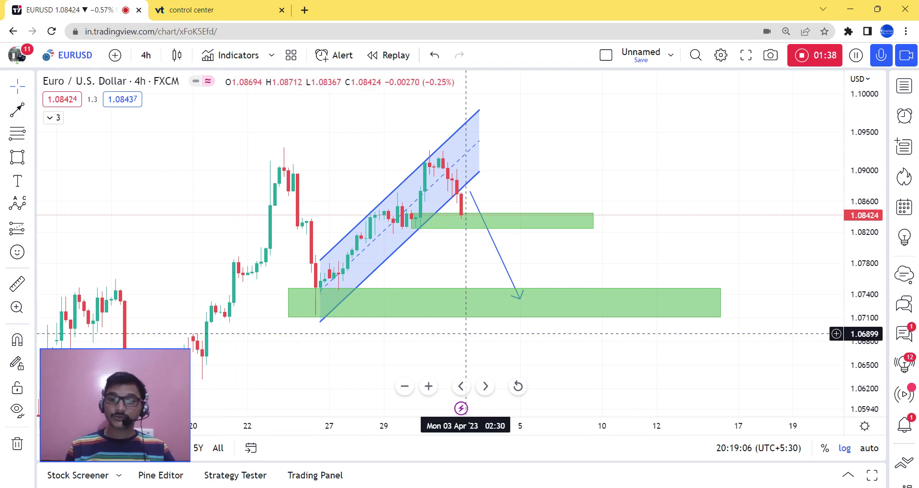
Draw a (0)-(A)-(B)-(C) pattern starting at the latest candle's low
click(17, 203)
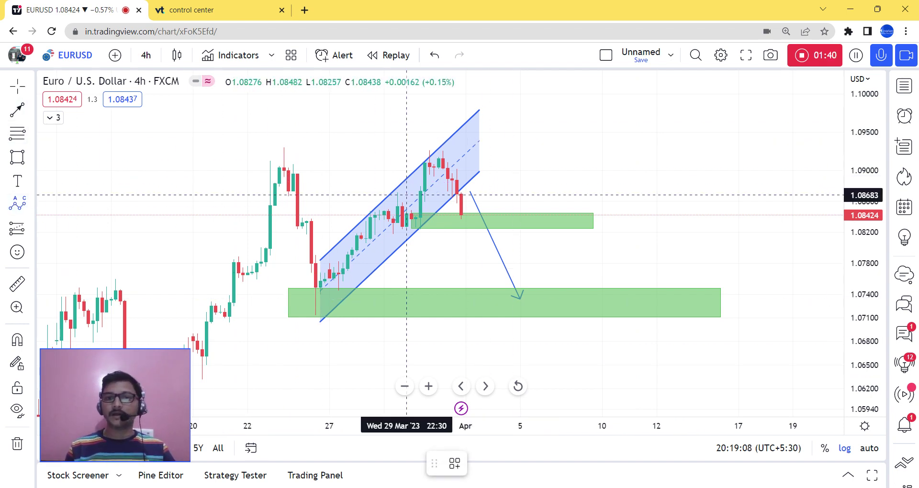
click(466, 216)
click(485, 182)
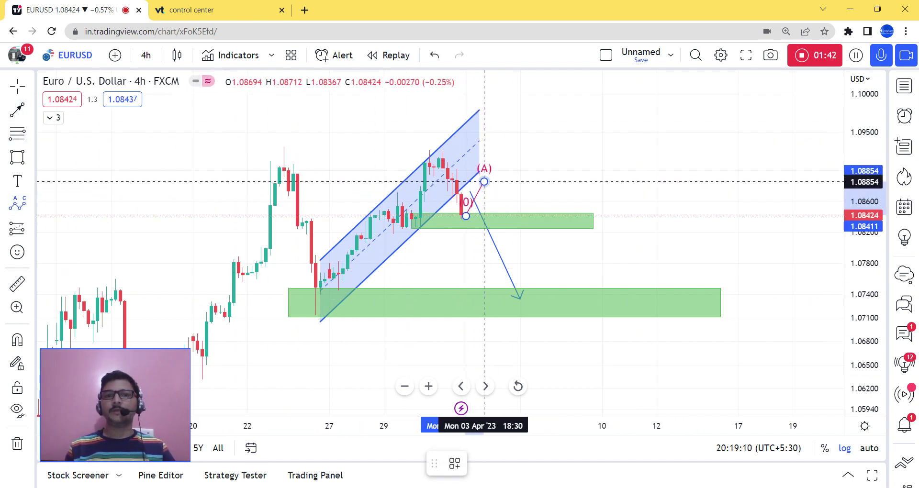
click(507, 197)
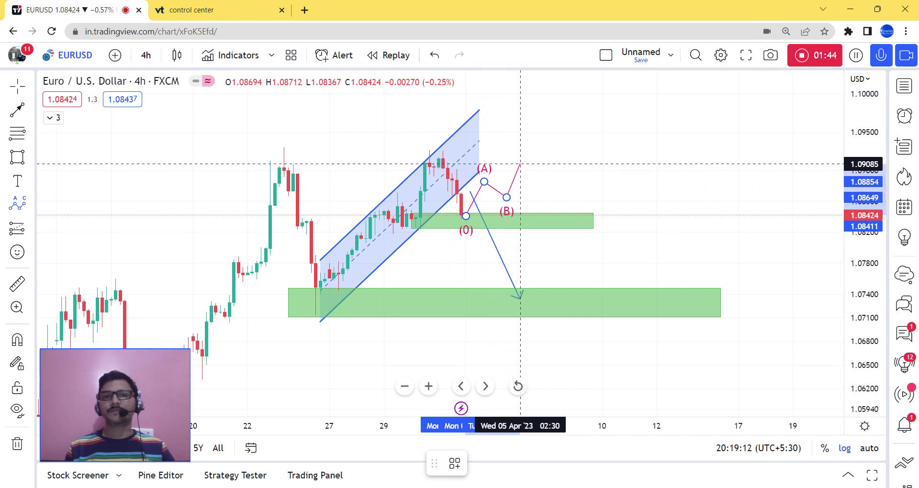
click(520, 163)
Draw a line from point (C) down into the lower green zone
click(18, 110)
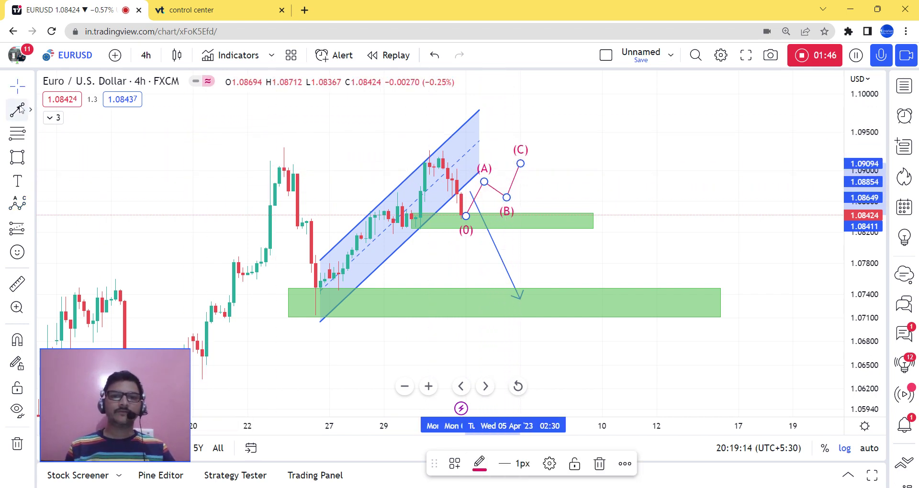
click(525, 165)
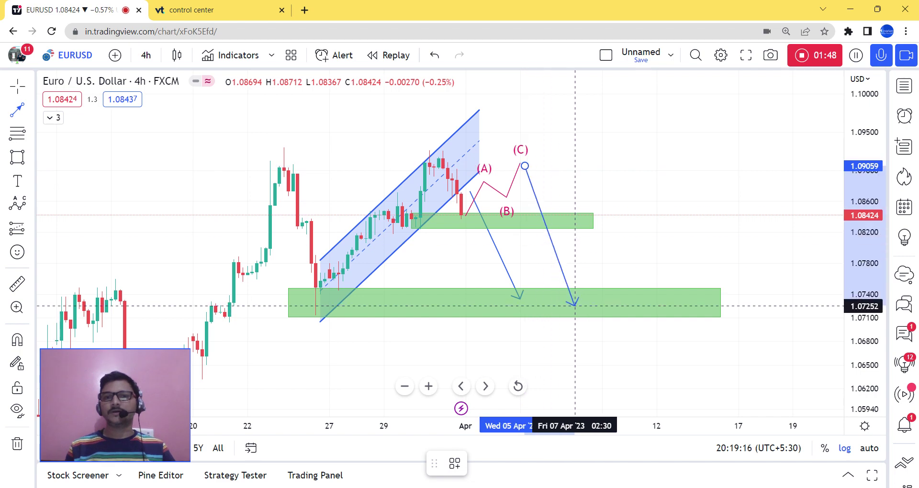
click(580, 293)
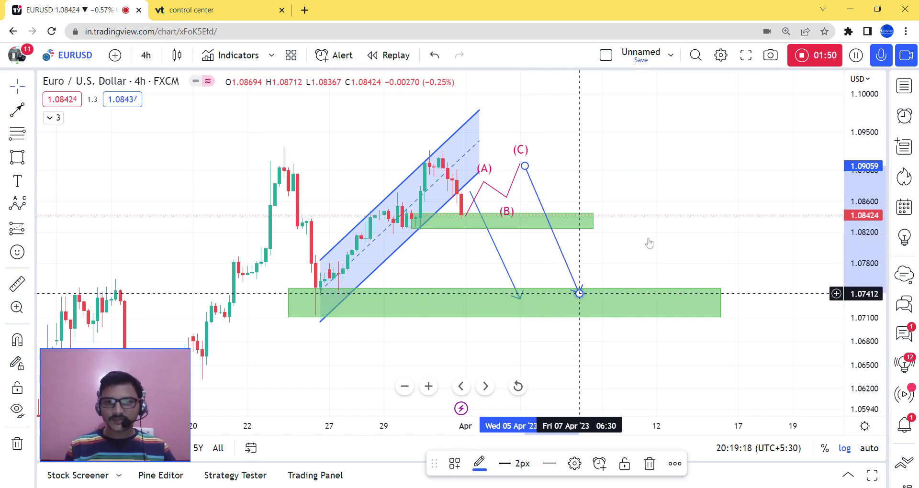
click(693, 209)
scroll(611, 217, right, 2)
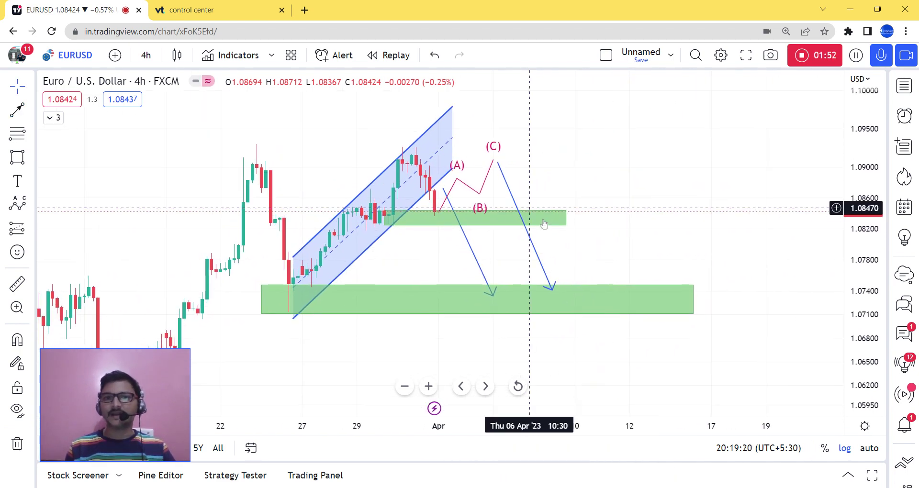
drag(643, 187, 618, 208)
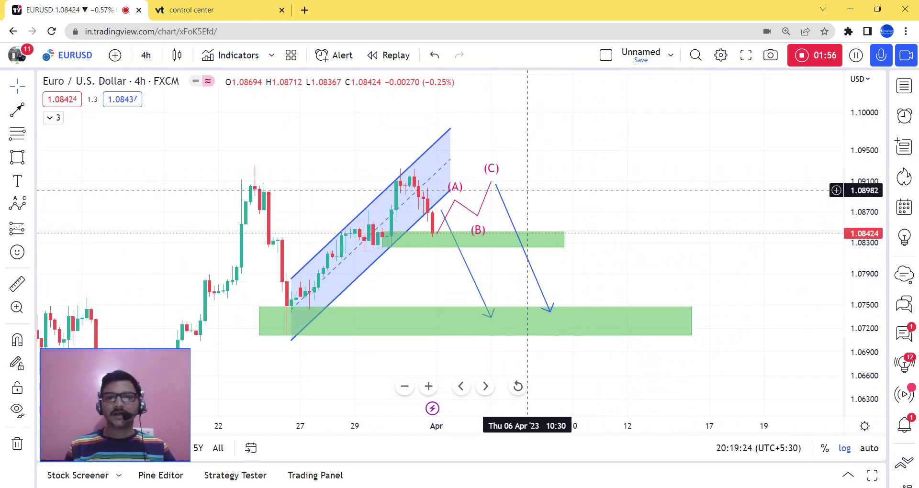
Reshape the ABC wave, moving (A) down-left and lowering (C)
click(455, 201)
drag(455, 201, 469, 222)
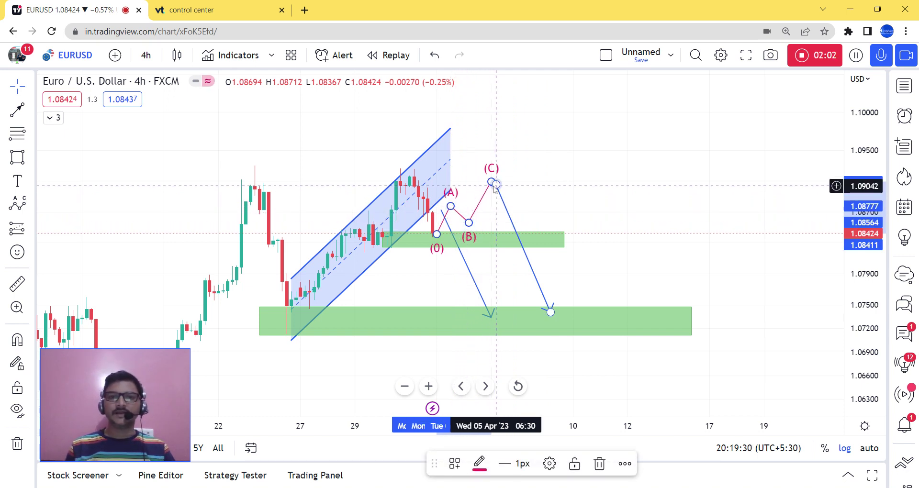
drag(491, 182, 477, 197)
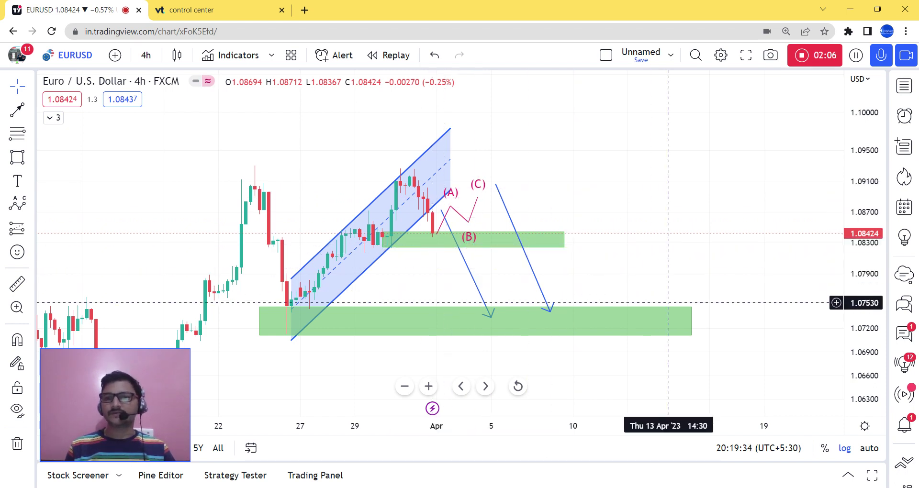
click(492, 231)
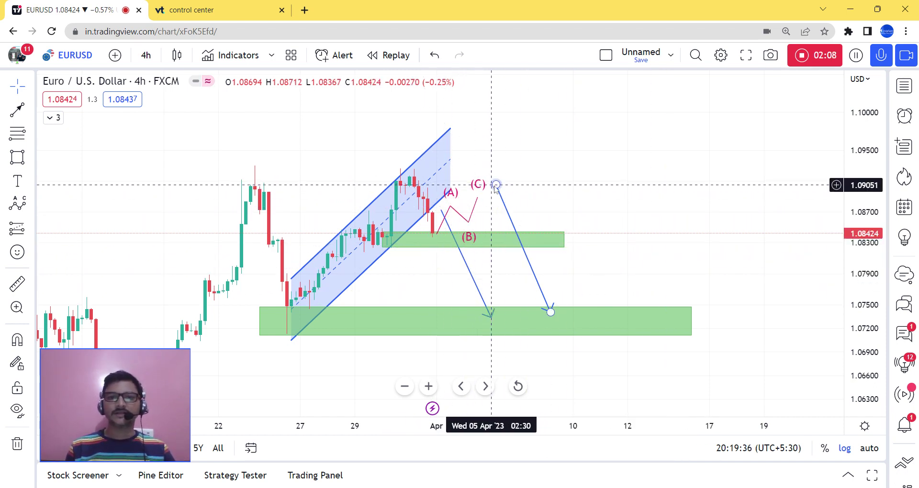
Move the right arrow's start point onto the (C) peak
drag(496, 185, 483, 194)
click(568, 191)
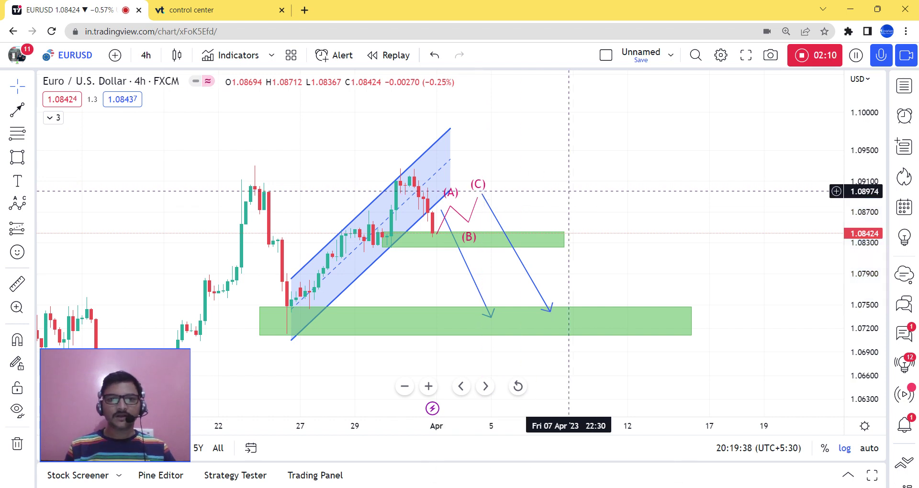
drag(569, 191, 472, 189)
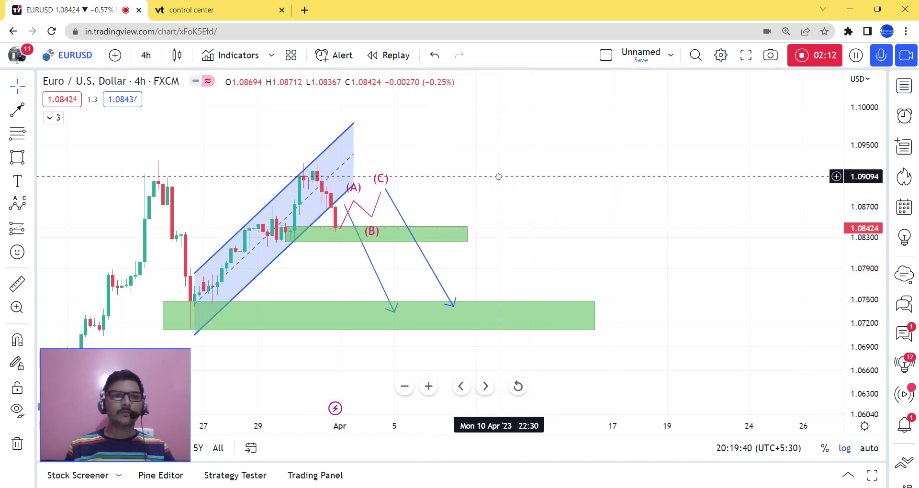
Draw a narrow vertical green rectangle near 10 April spanning roughly 1.069 to 1.099
click(17, 156)
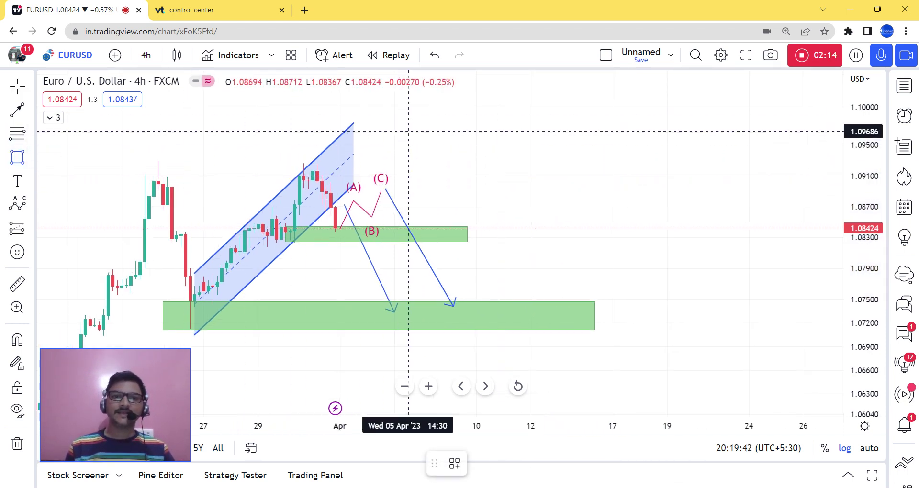
mouse_move(479, 97)
mouse_down()
mouse_move(479, 343)
mouse_move(521, 322)
mouse_move(484, 348)
mouse_up()
click(509, 244)
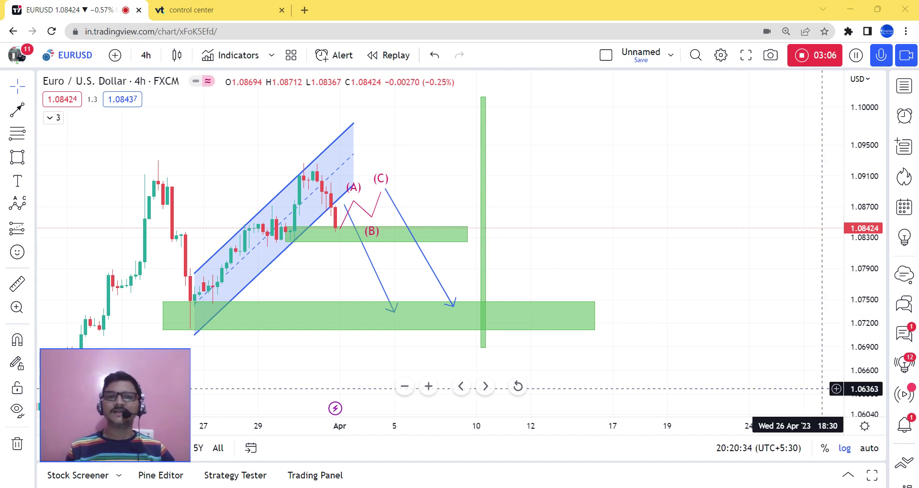
Switch to 1D candles and frame price action from October 2022 into April 2023
scroll(571, 257, down, 3)
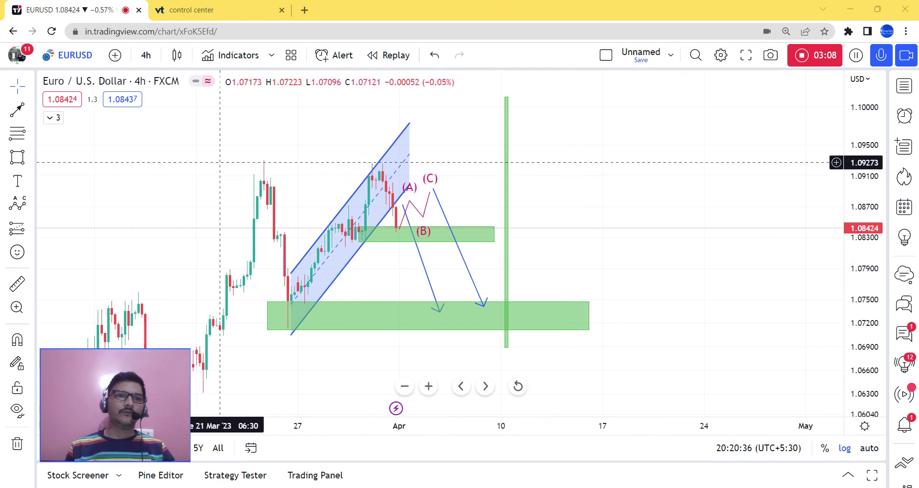
click(146, 55)
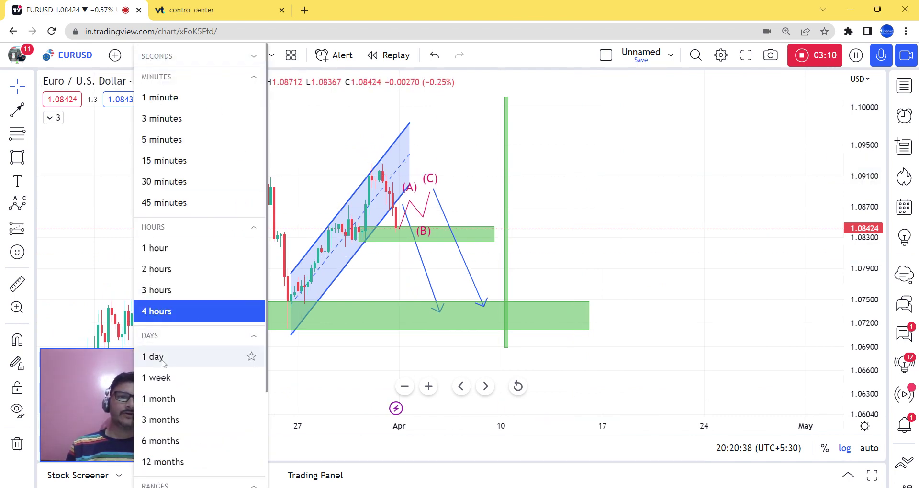
click(211, 356)
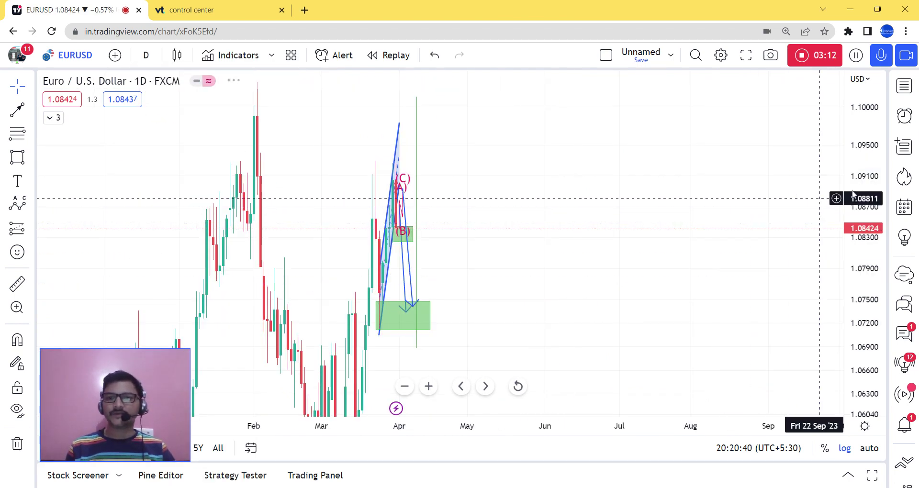
drag(592, 347, 748, 286)
scroll(749, 286, up, 2)
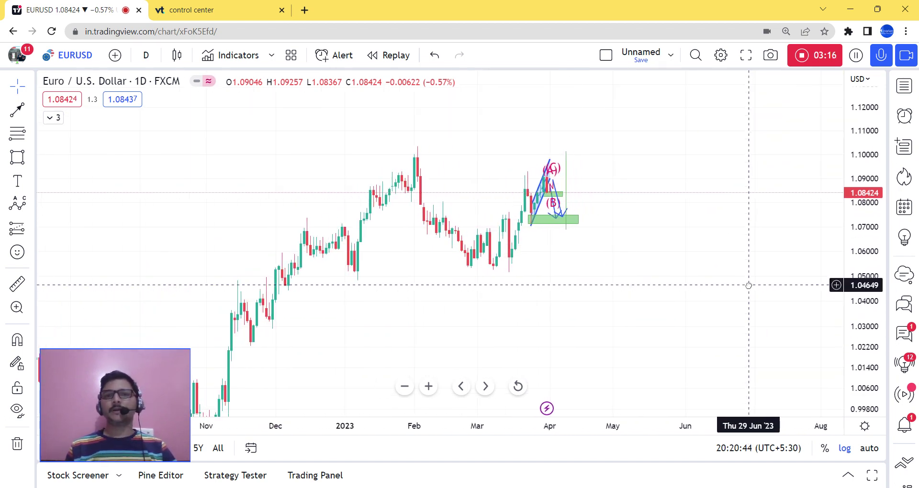
scroll(749, 285, down, 2)
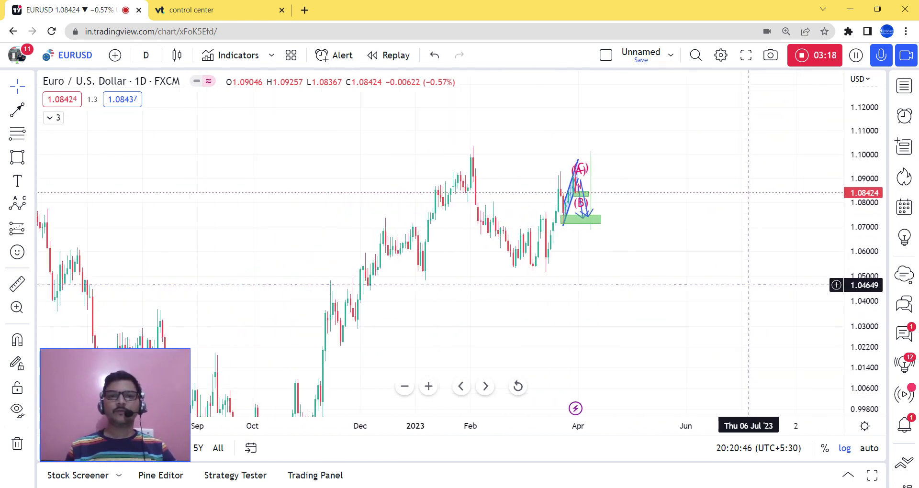
drag(870, 213, 870, 249)
scroll(636, 260, down, 3)
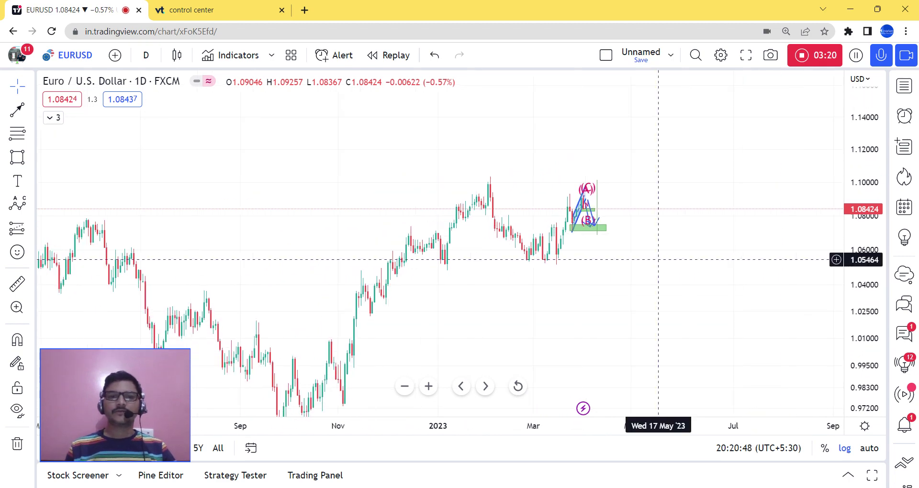
scroll(598, 257, up, 1)
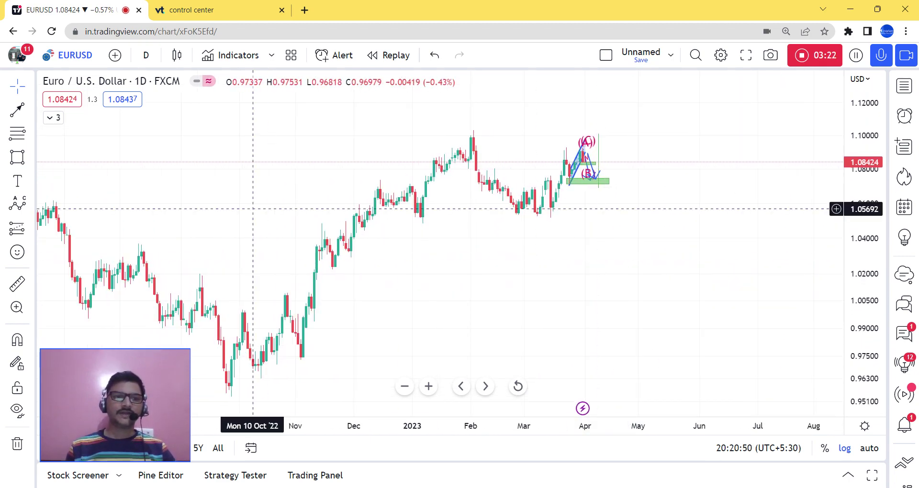
Draw an Elliott impulse wave with (3) at the January high, (4) near 1.06, (5) above 1.12
click(31, 206)
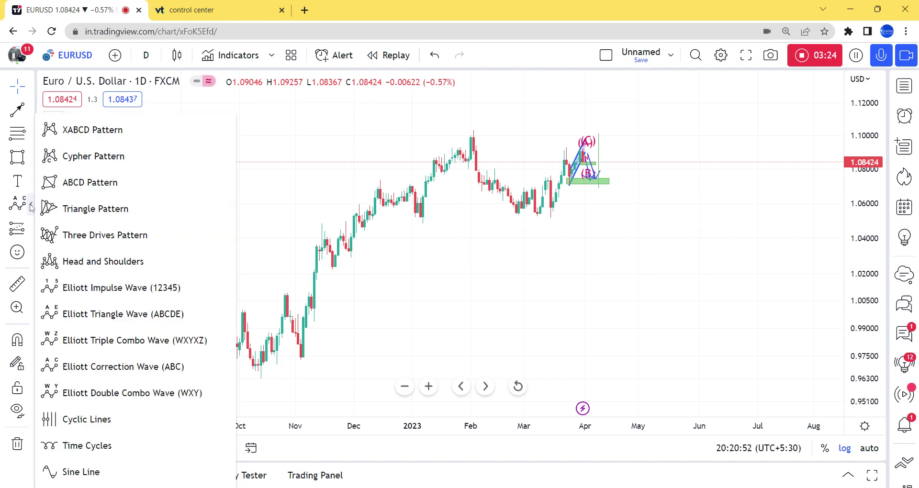
click(120, 287)
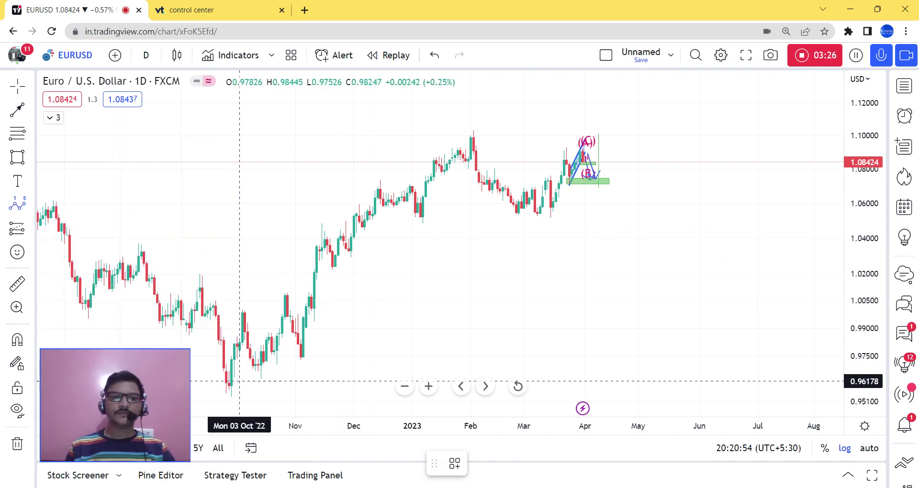
click(248, 309)
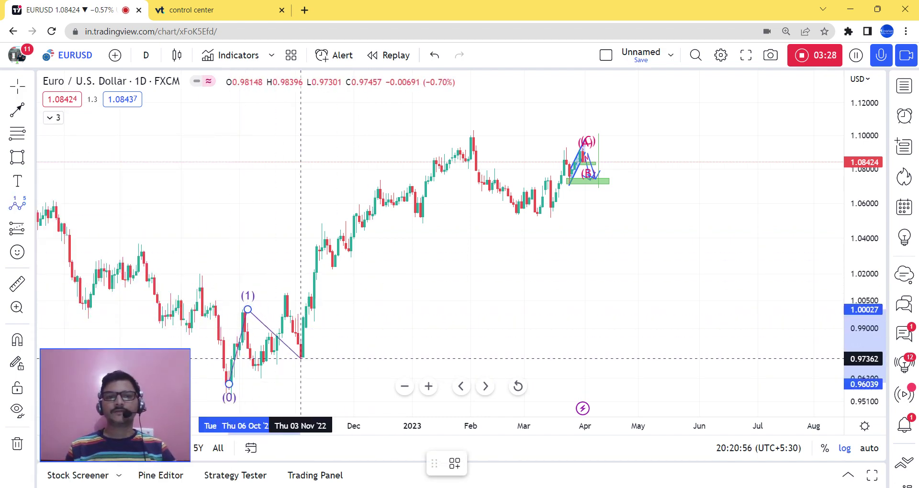
click(303, 358)
click(467, 130)
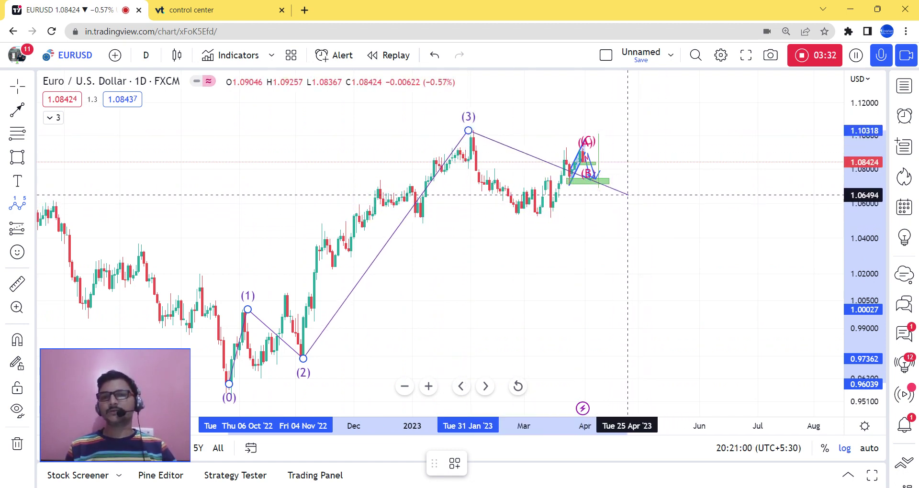
click(649, 206)
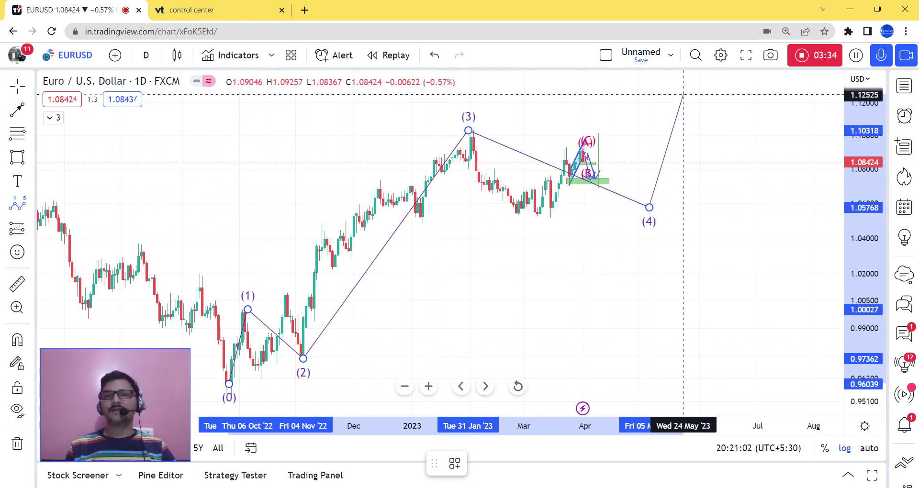
click(686, 79)
scroll(695, 173, down, 5)
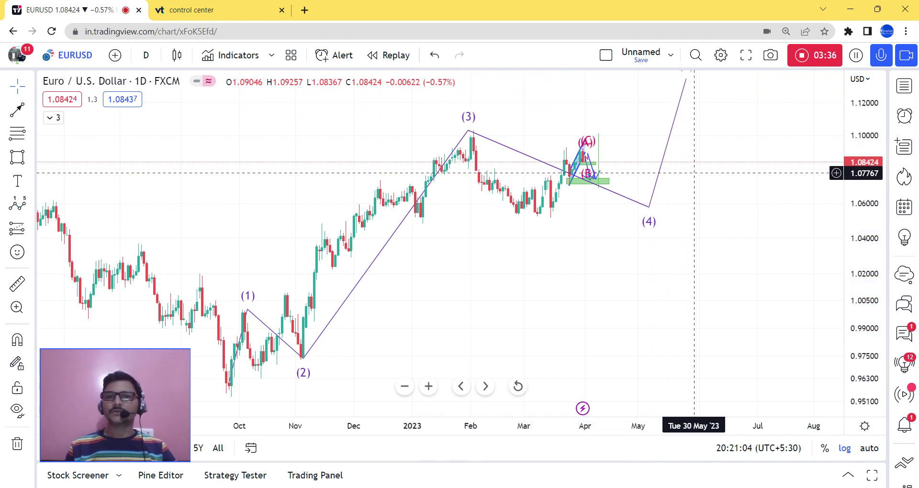
scroll(622, 218, up, 3)
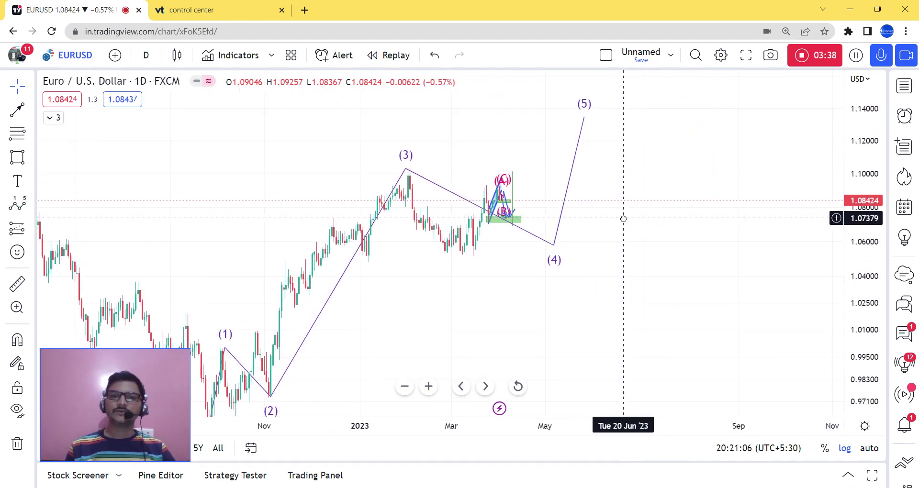
scroll(623, 218, up, 1)
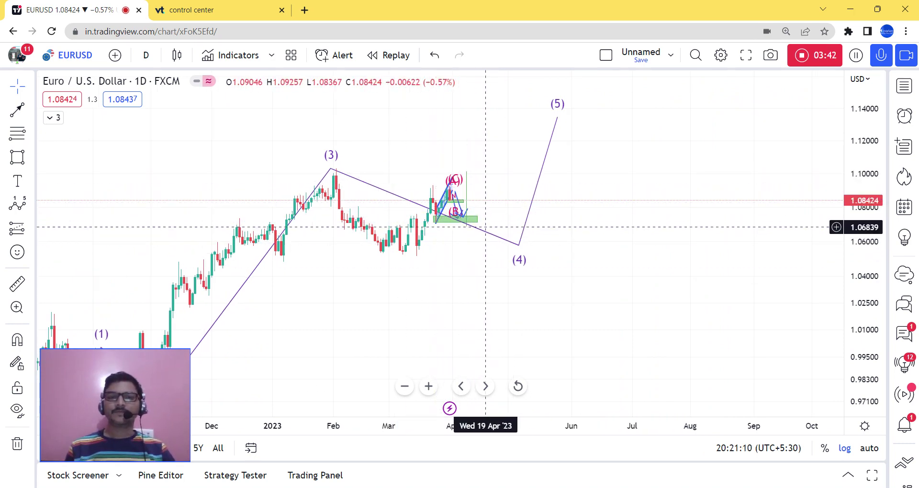
scroll(488, 256, up, 2)
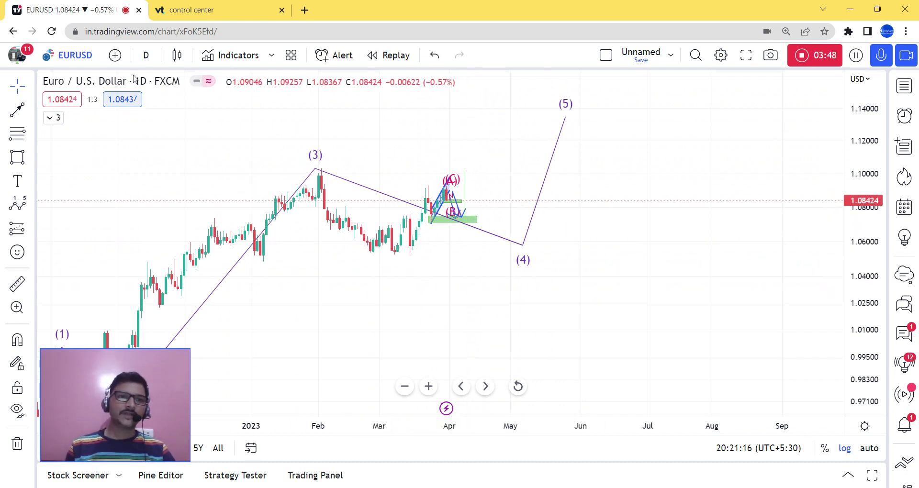
Switch back to 4h candles and frame the late-March channel, ABC wave and green zones
click(145, 56)
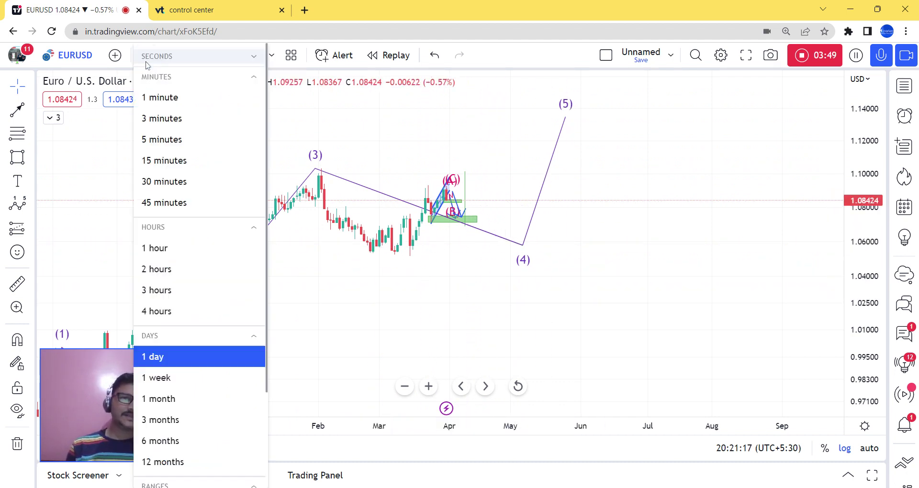
click(163, 312)
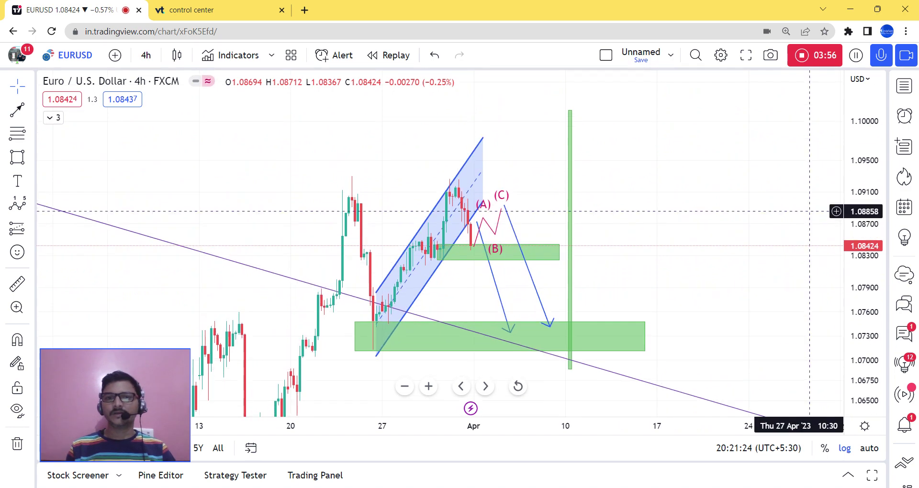
scroll(714, 208, up, 4)
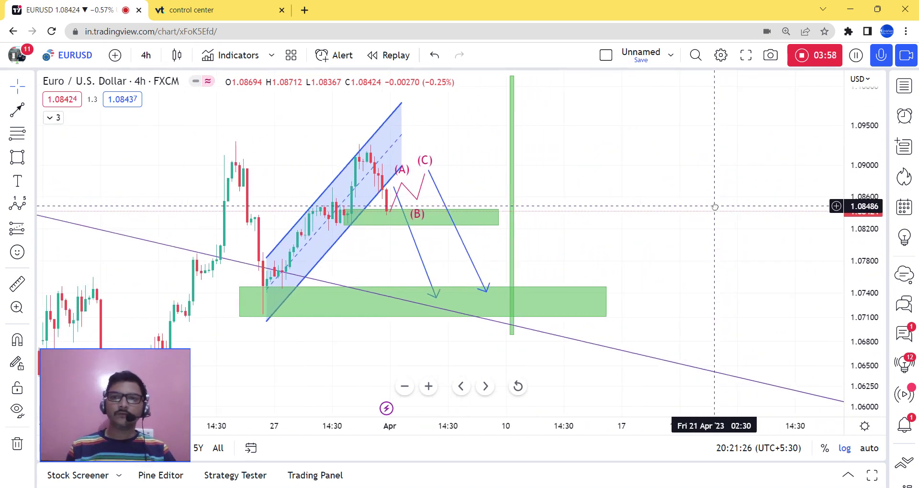
drag(667, 201, 740, 197)
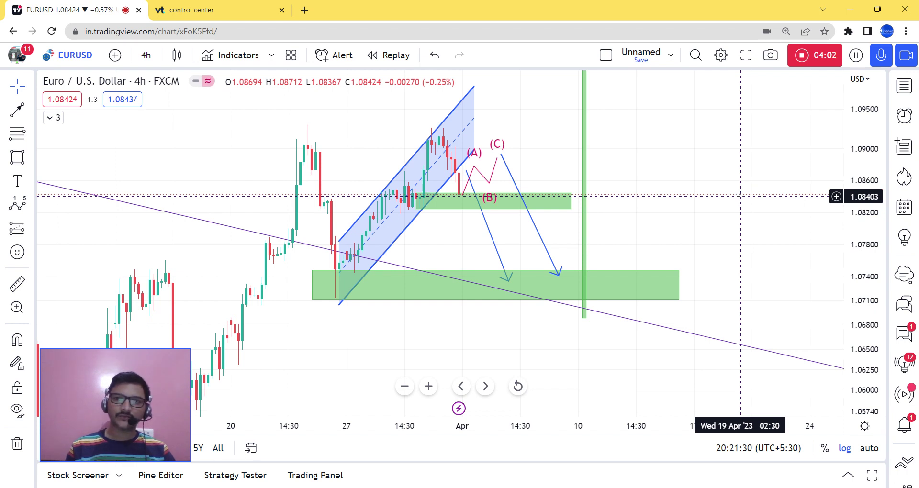
drag(691, 167, 757, 166)
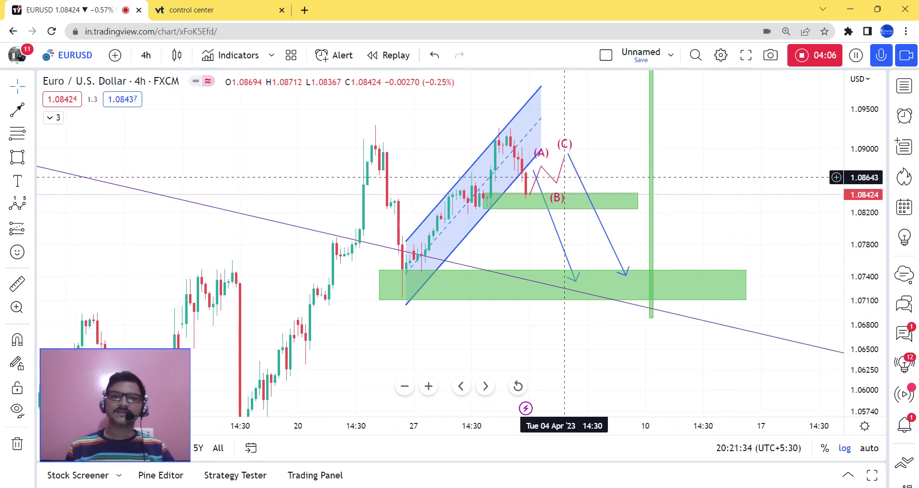
drag(303, 145, 376, 144)
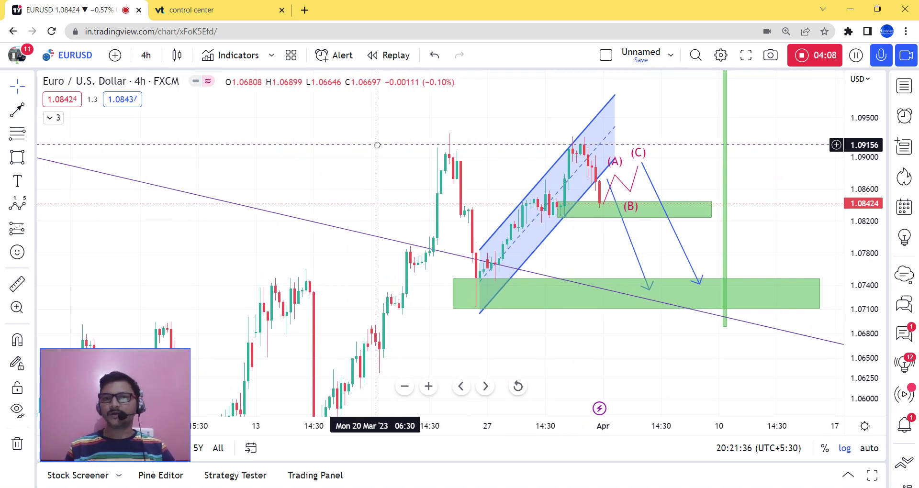